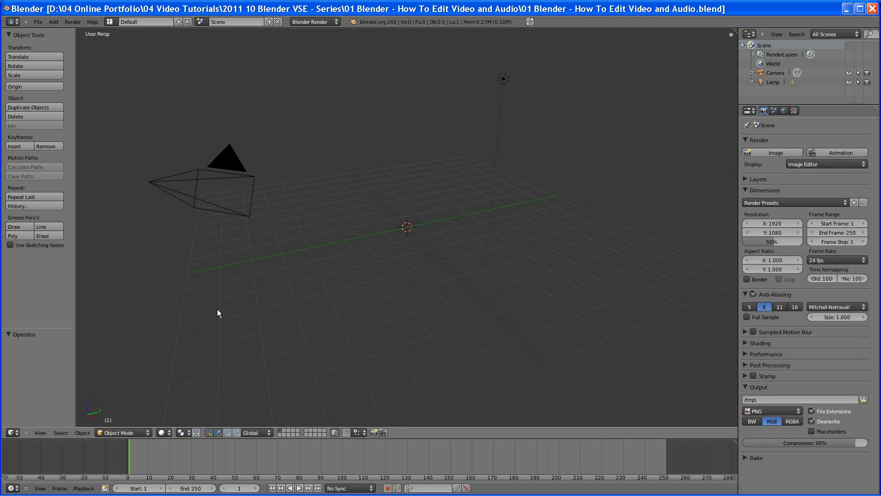
pyautogui.click(111, 22)
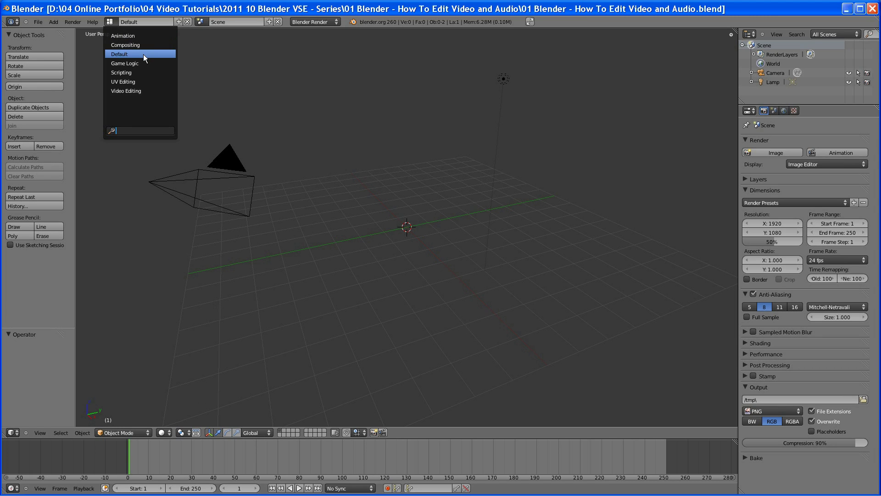
pyautogui.click(145, 91)
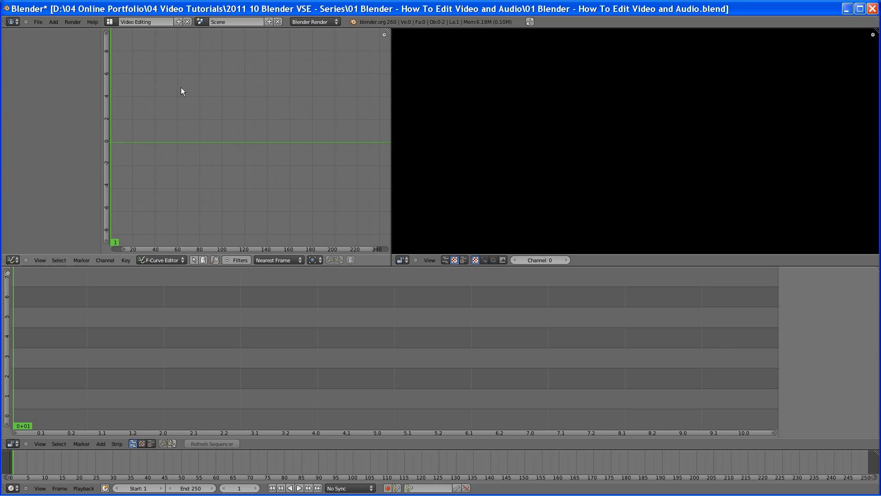
pyautogui.click(112, 21)
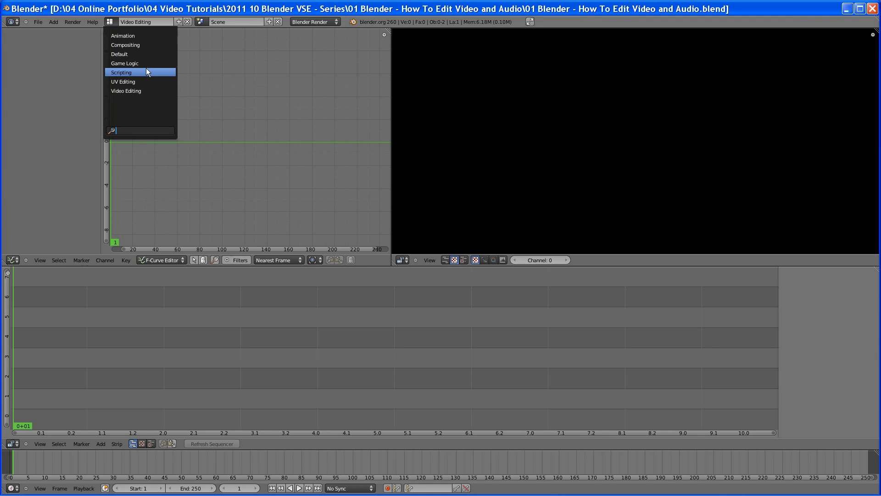
pyautogui.click(144, 54)
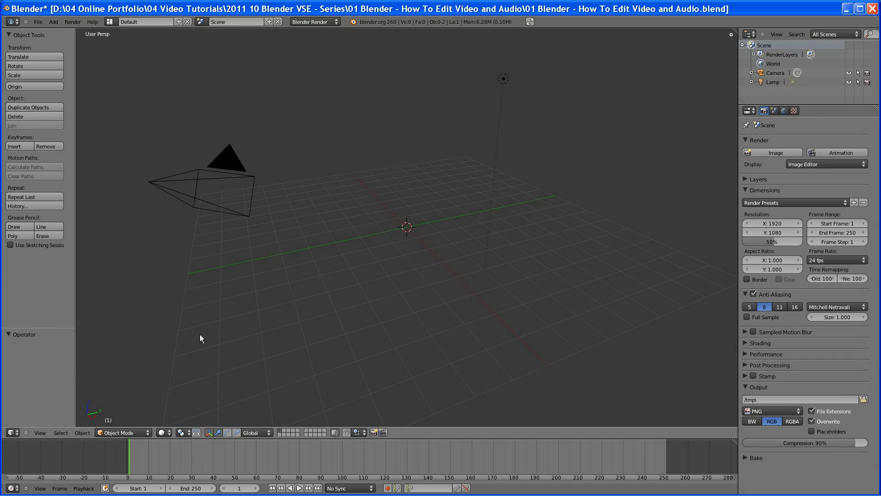
# - Turn the 3D viewport into a Video Sequence Editor with sequencer and preview combined, enlarge the preview area and show the properties region
pyautogui.click(18, 432)
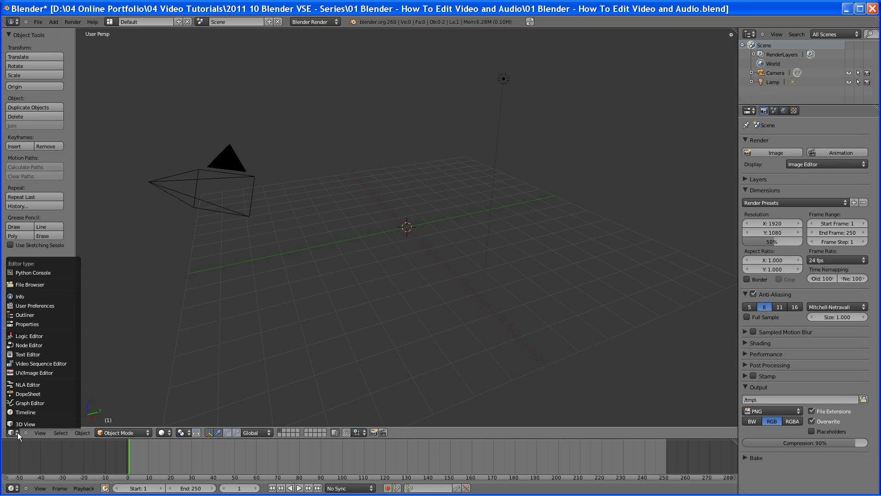
pyautogui.click(55, 362)
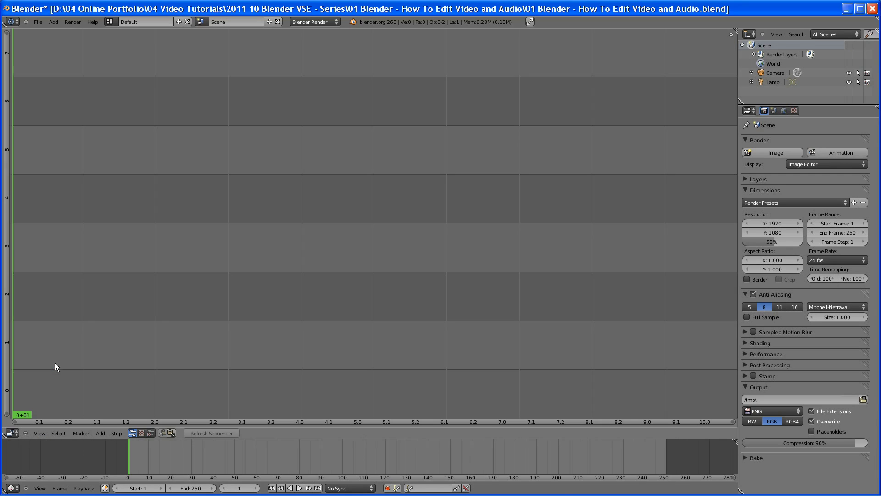
pyautogui.click(152, 434)
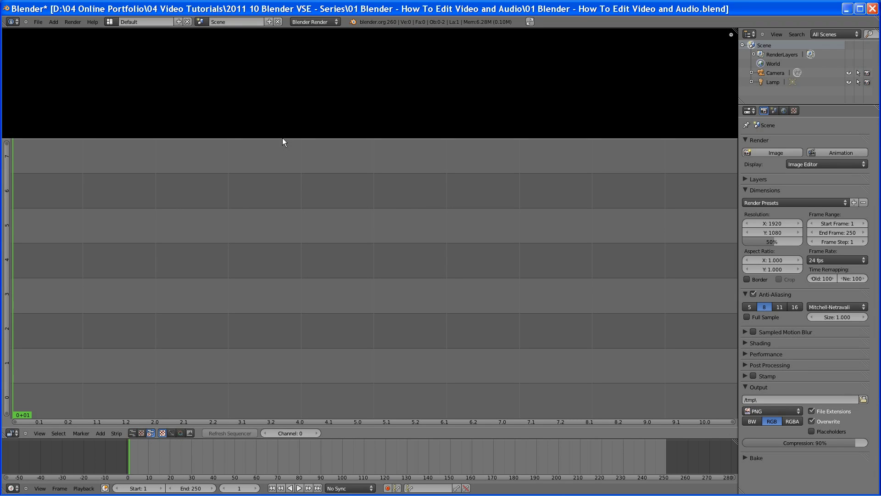
pyautogui.moveTo(282, 139); pyautogui.dragTo(280, 284)
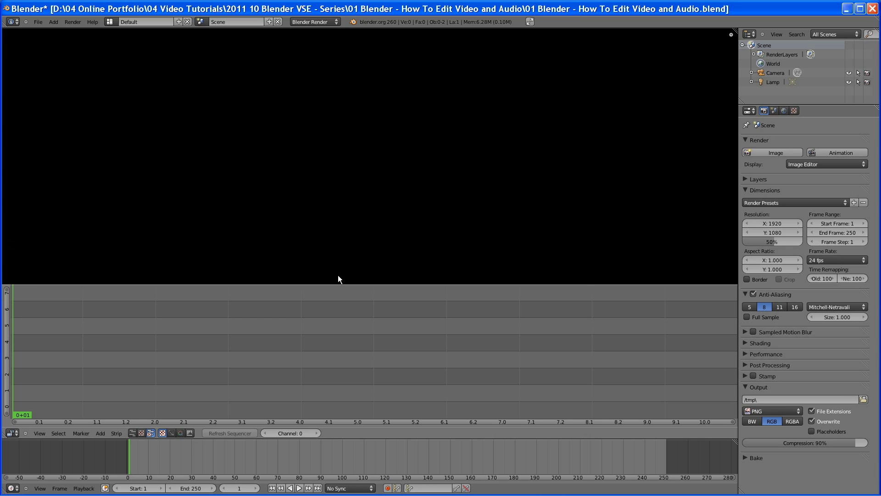
pyautogui.press('n')
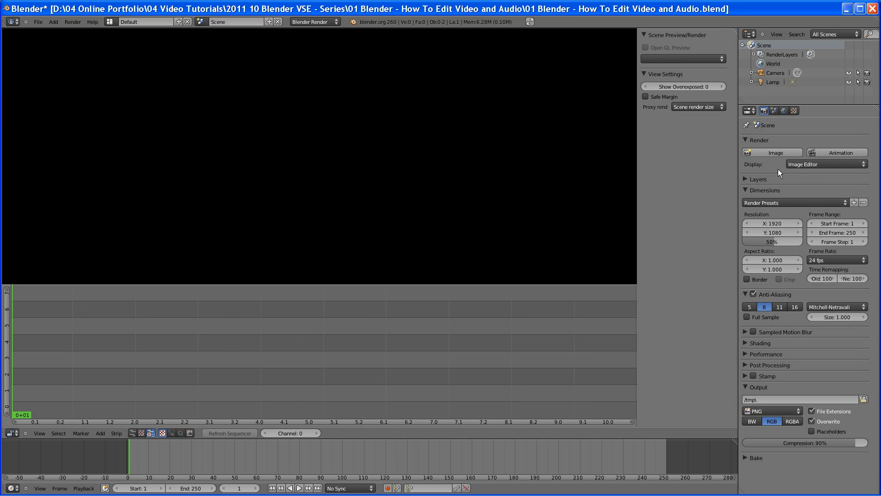
# - Set the render resolution scale to 100% and the output file format to Xvid
pyautogui.moveTo(772, 240); pyautogui.dragTo(811, 245)
pyautogui.click(799, 411)
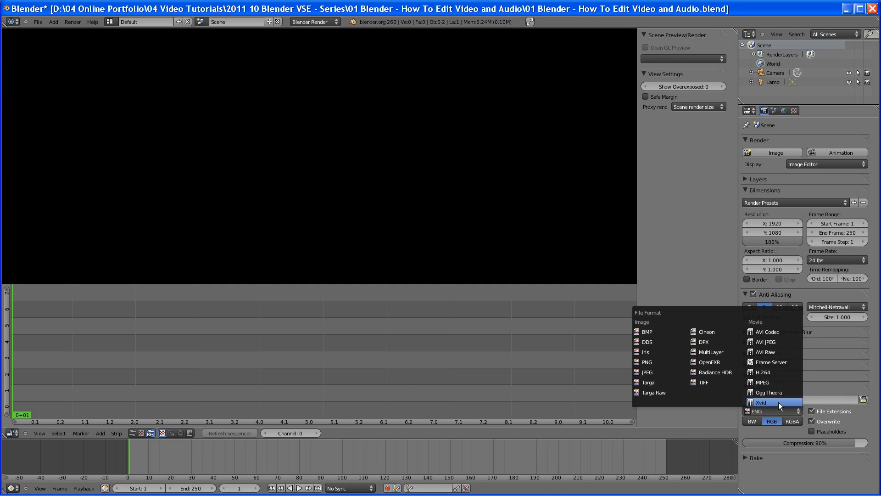
pyautogui.click(778, 402)
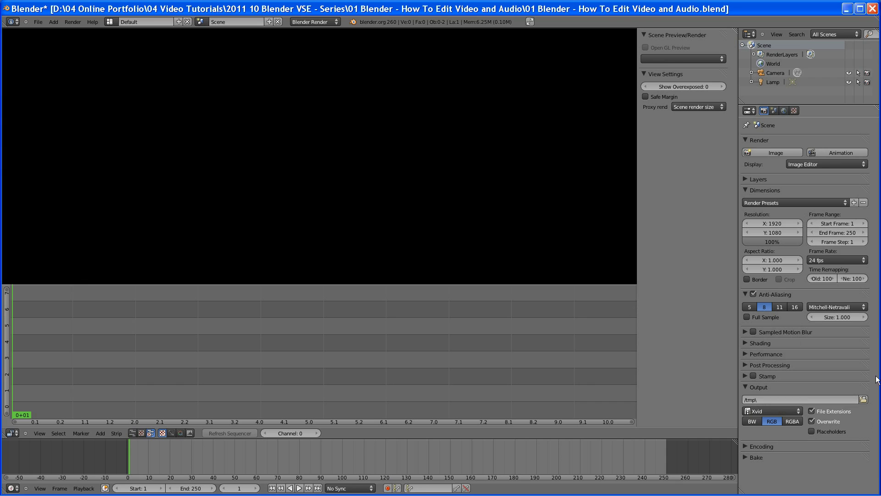
# - Expand the Encoding settings and set the video codec to H.264
pyautogui.click(746, 446)
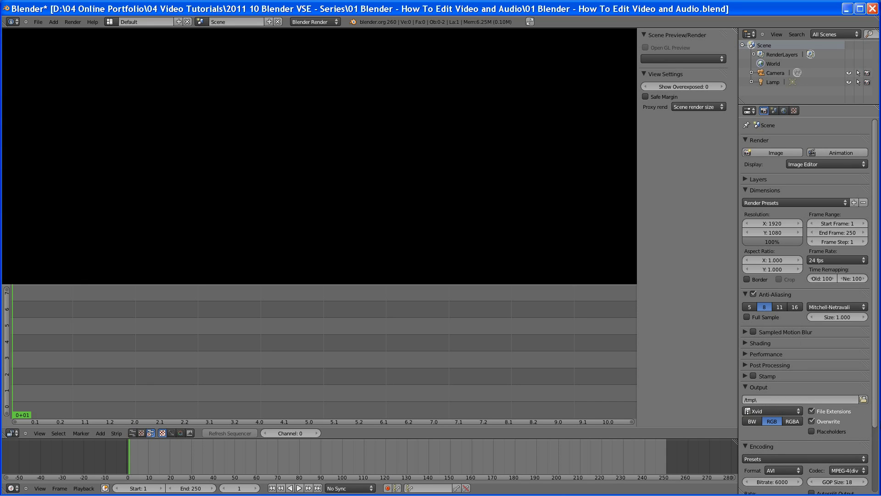
pyautogui.scroll(-4, 844, 434)
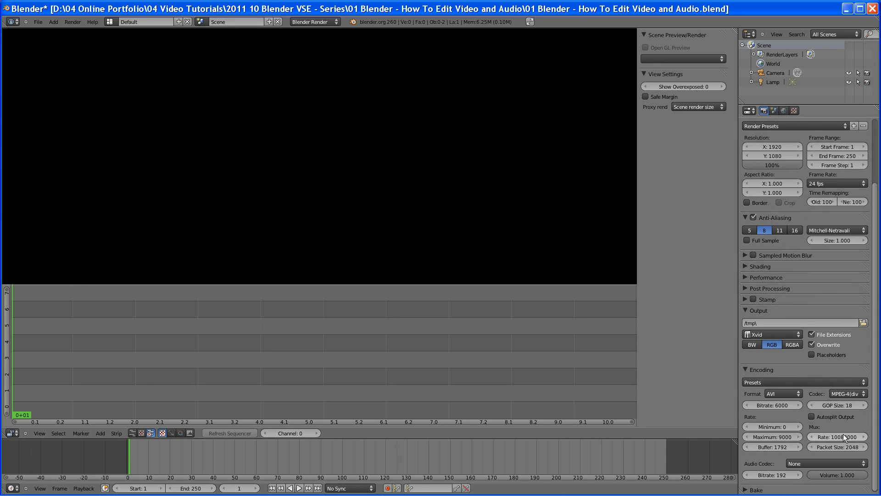
pyautogui.click(865, 394)
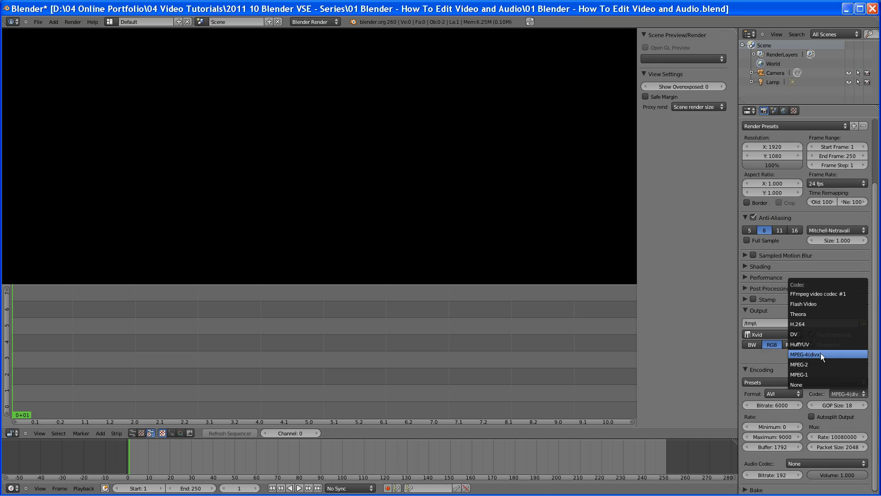
pyautogui.click(819, 324)
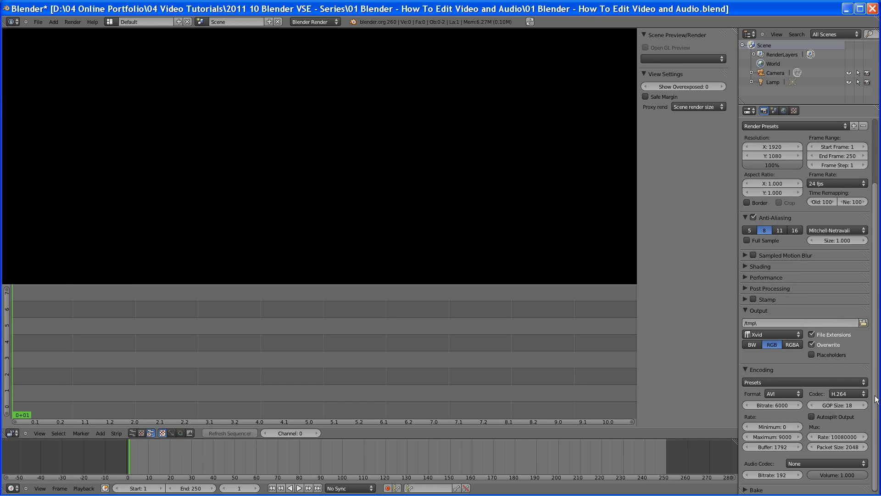
# - Set the audio codec to MP3 with a bitrate of 320
pyautogui.click(866, 464)
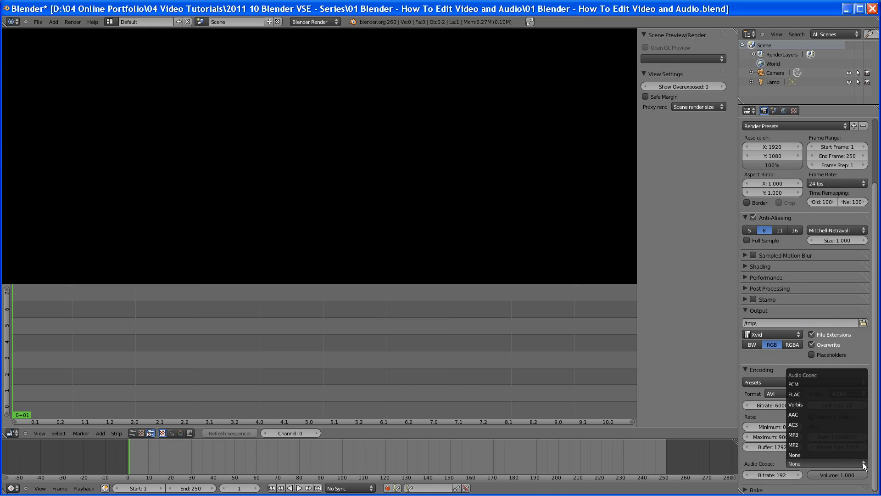
pyautogui.click(836, 434)
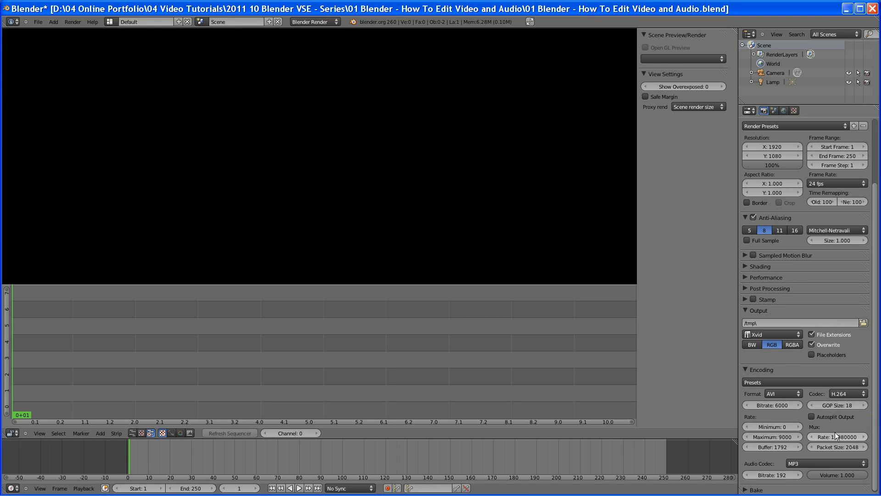
pyautogui.click(798, 474)
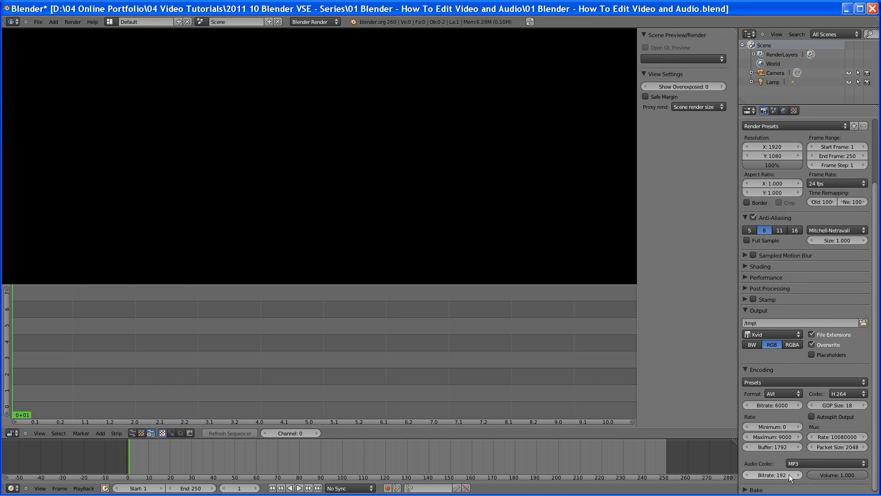
pyautogui.click(787, 474)
pyautogui.click(777, 473)
pyautogui.write('320')
pyautogui.press('Return')
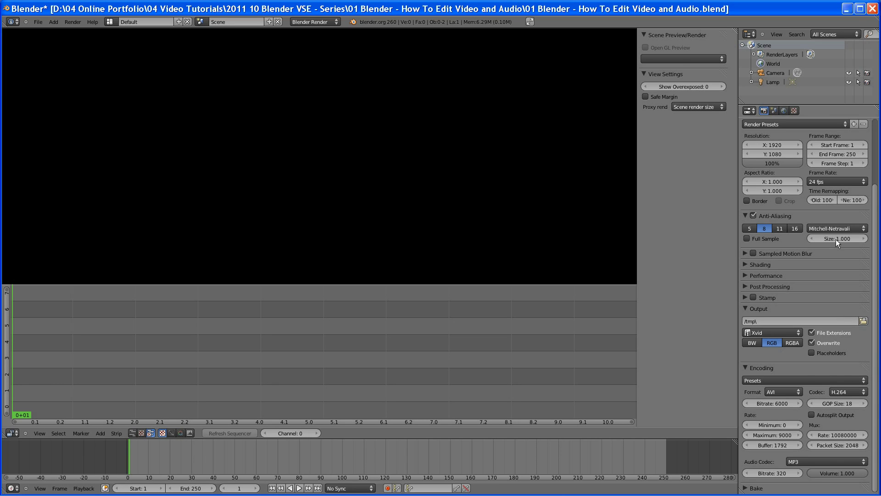
# - Set the render frame rate to 25 fps
pyautogui.click(864, 183)
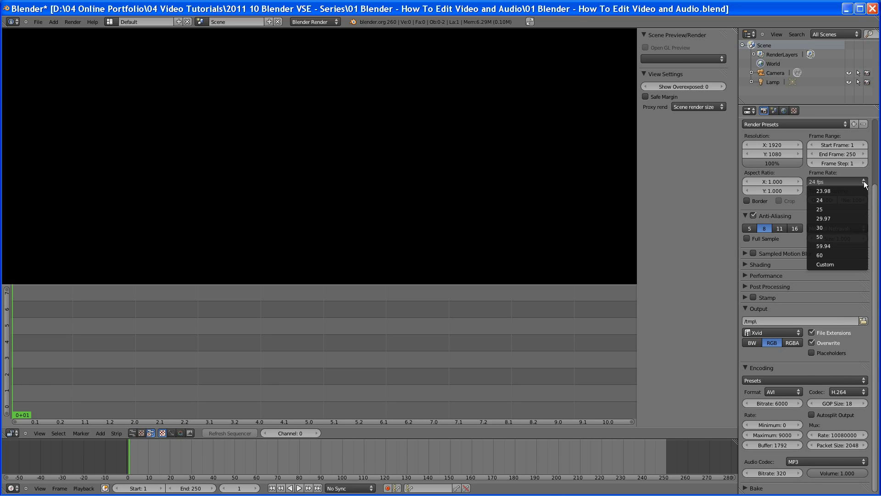
pyautogui.click(849, 210)
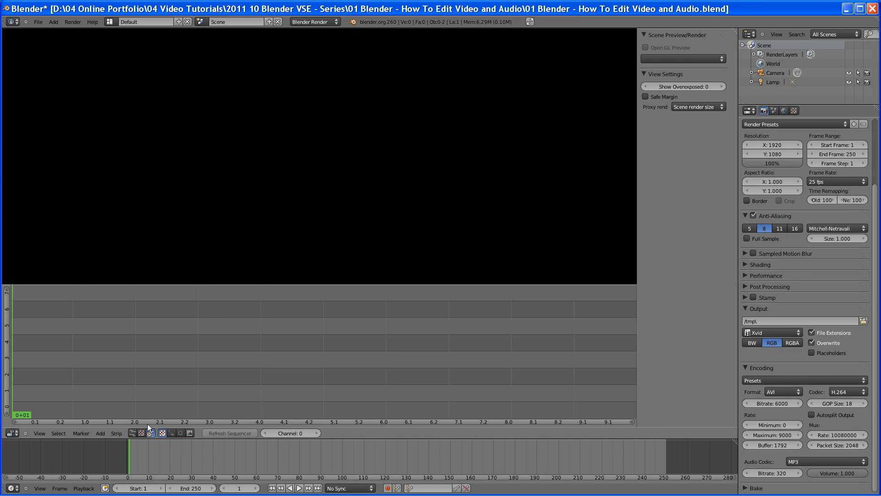
pyautogui.click(100, 433)
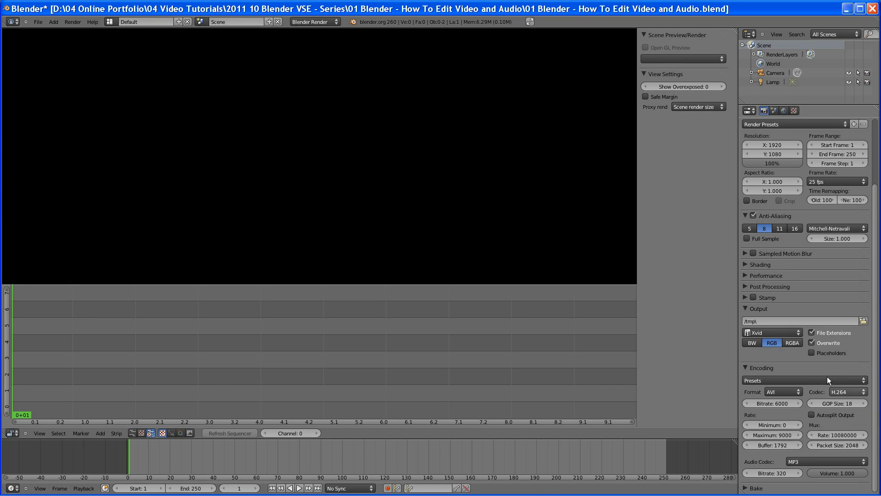
# - Set the render output path to the renders folder inside "01 Blender - How To Edit Video and Audio" on drive D
pyautogui.click(862, 322)
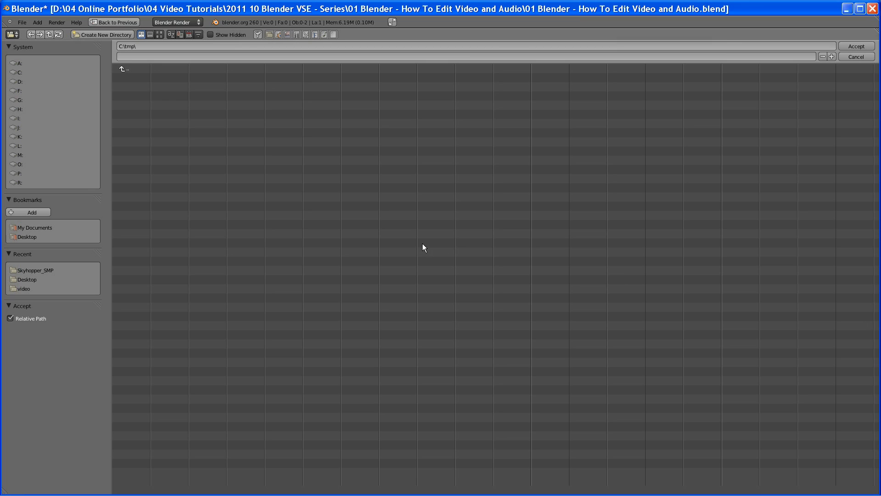
pyautogui.click(21, 82)
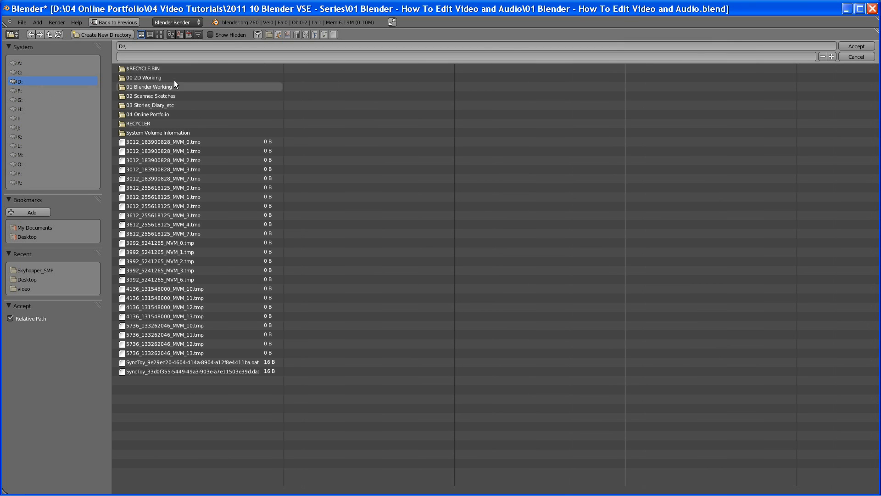
pyautogui.click(161, 78)
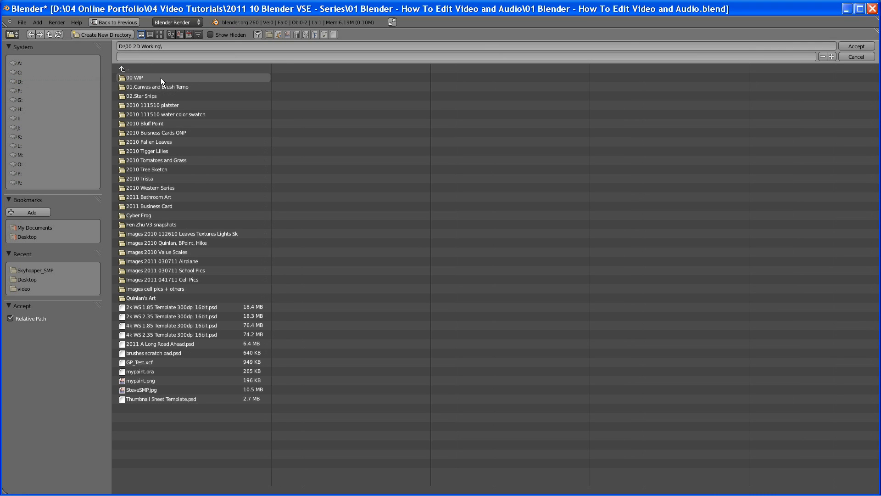
pyautogui.click(127, 68)
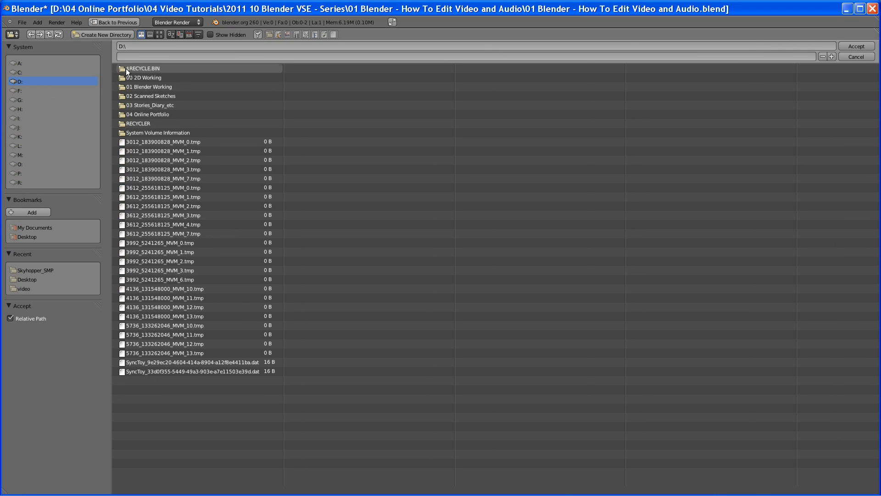
pyautogui.click(159, 113)
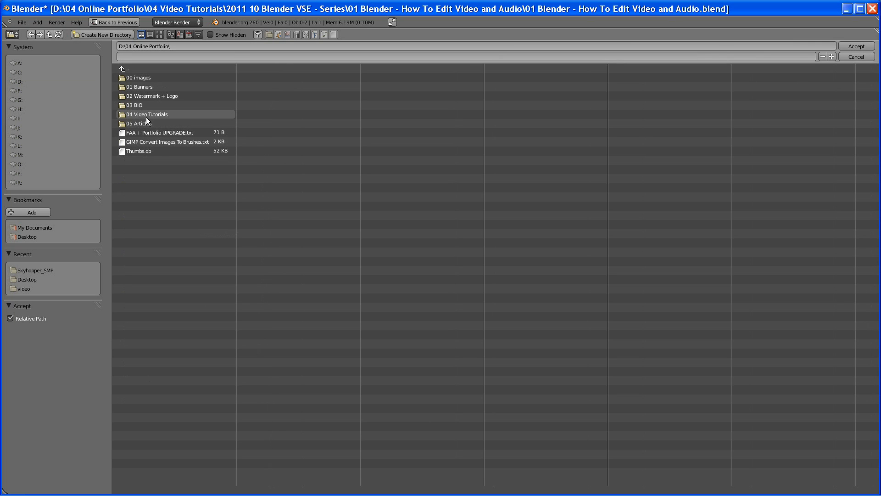
pyautogui.click(146, 114)
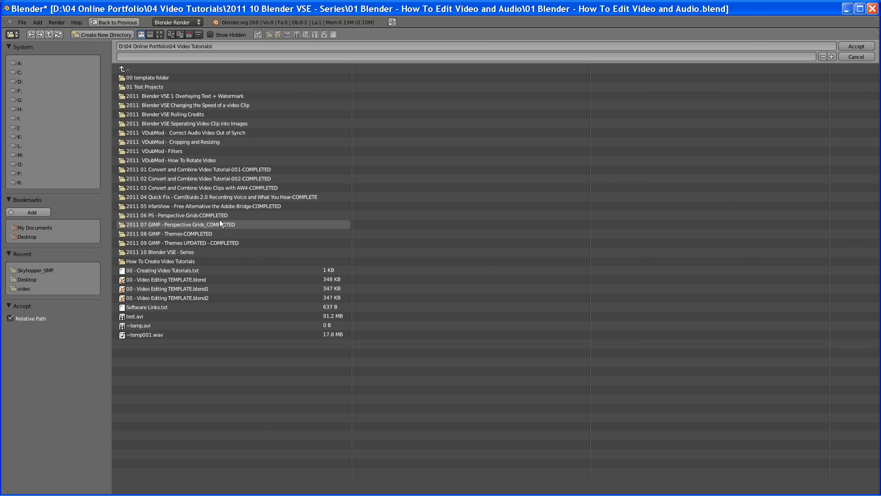
pyautogui.click(180, 252)
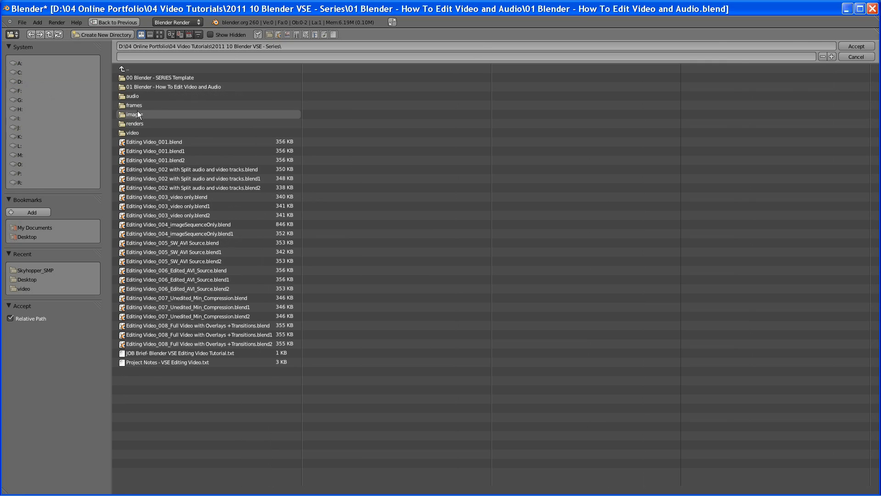
pyautogui.click(147, 86)
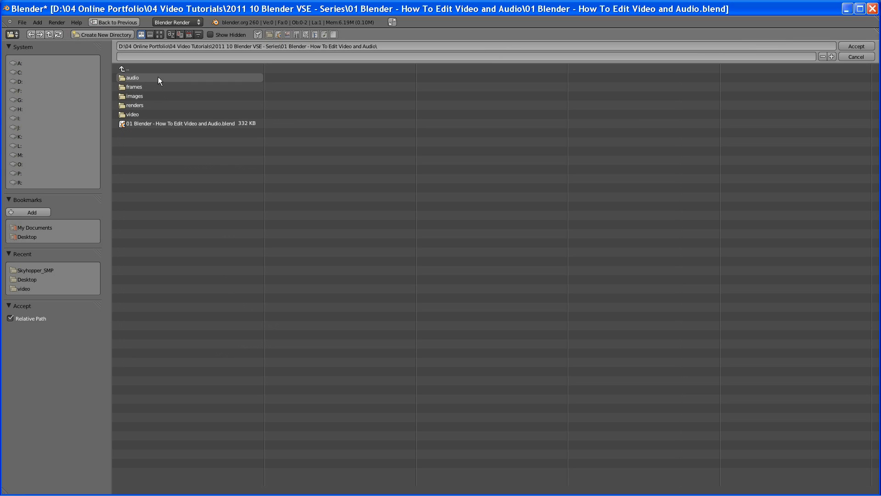
pyautogui.click(142, 104)
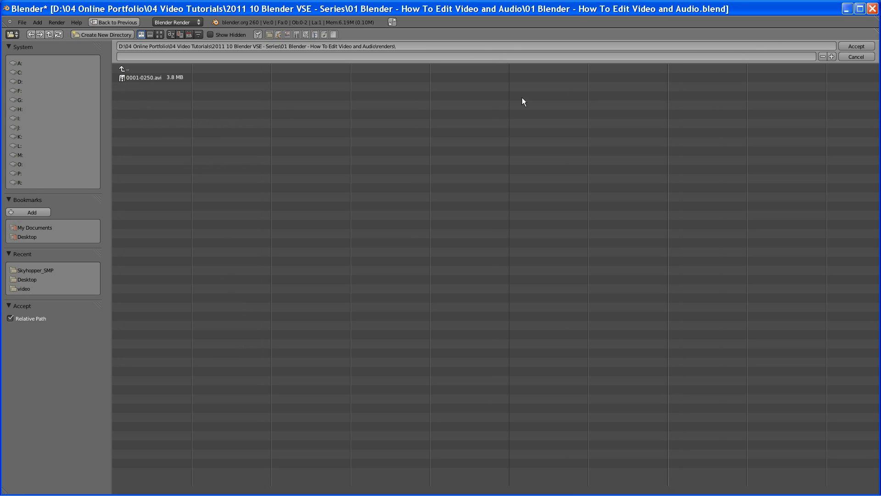
pyautogui.click(860, 47)
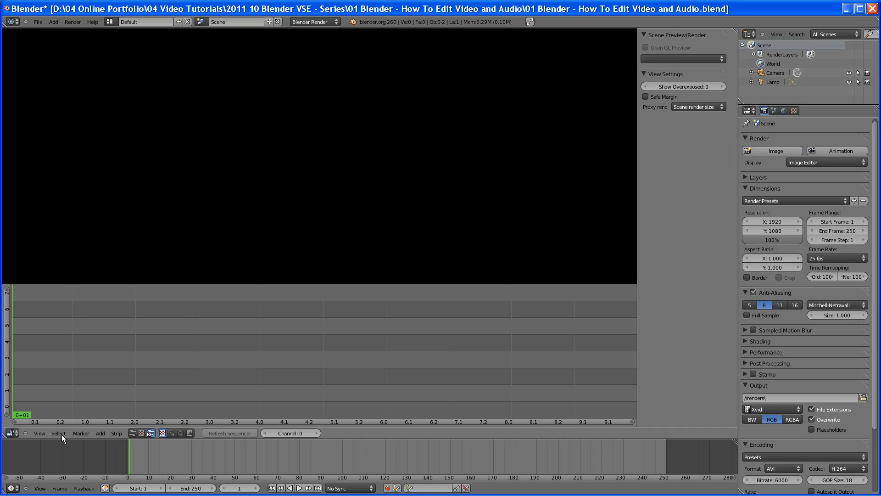
# - Add the Themes UPDATED_edited.avi movie from the project's video folder to the sequencer as a movie strip
pyautogui.click(97, 434)
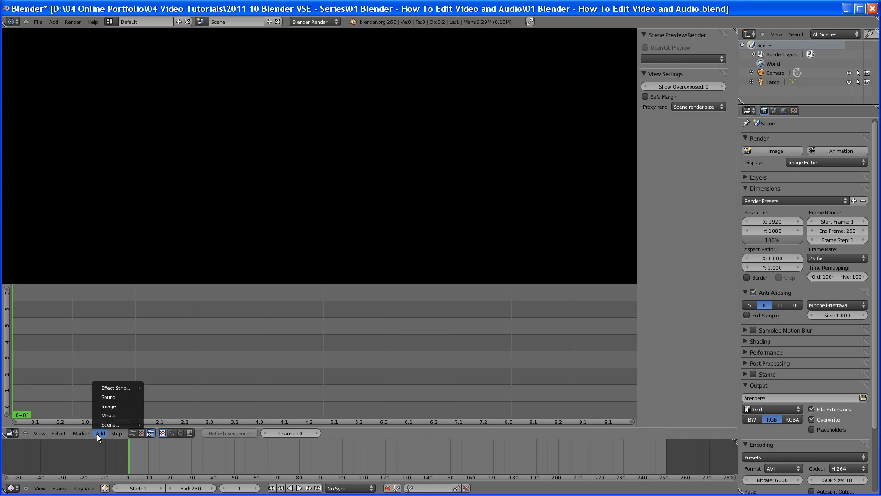
pyautogui.moveTo(119, 390)
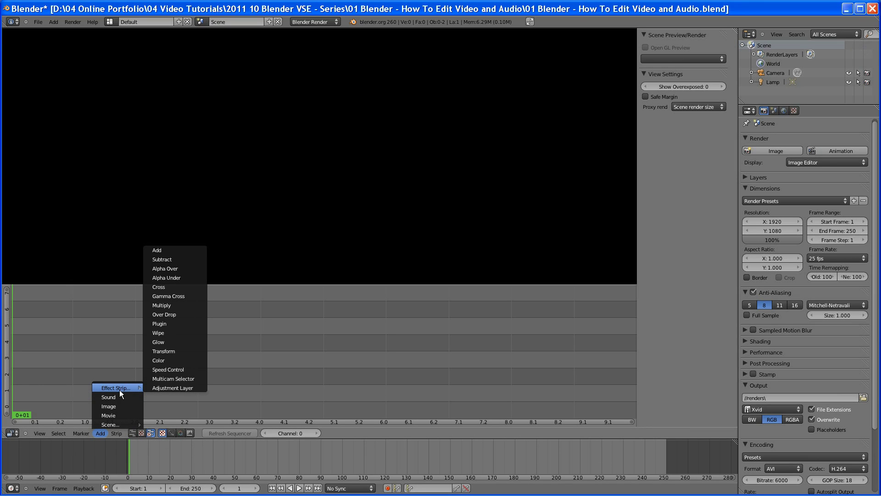
pyautogui.click(117, 415)
pyautogui.click(134, 114)
pyautogui.doubleClick(156, 77)
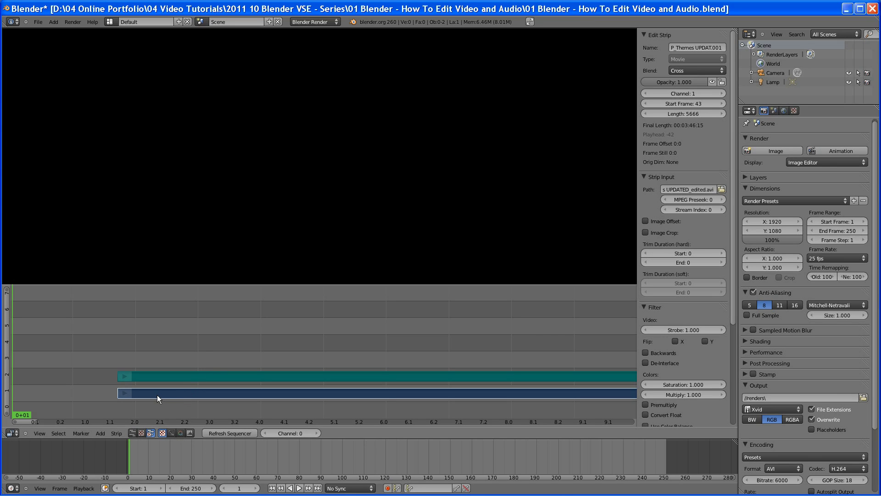
# - Compare the strip properties of the imported sound and movie strips in the sequencer
pyautogui.rightClick(408, 375)
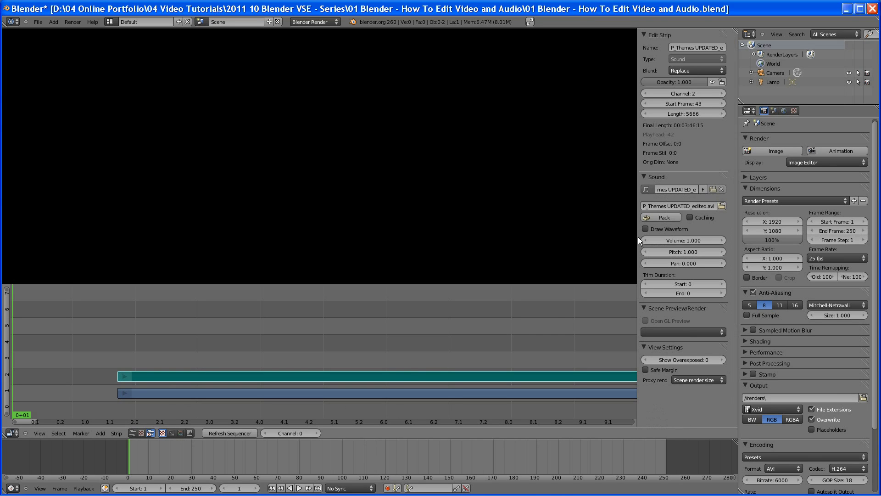
pyautogui.press('n')
pyautogui.press('n')
pyautogui.rightClick(568, 393)
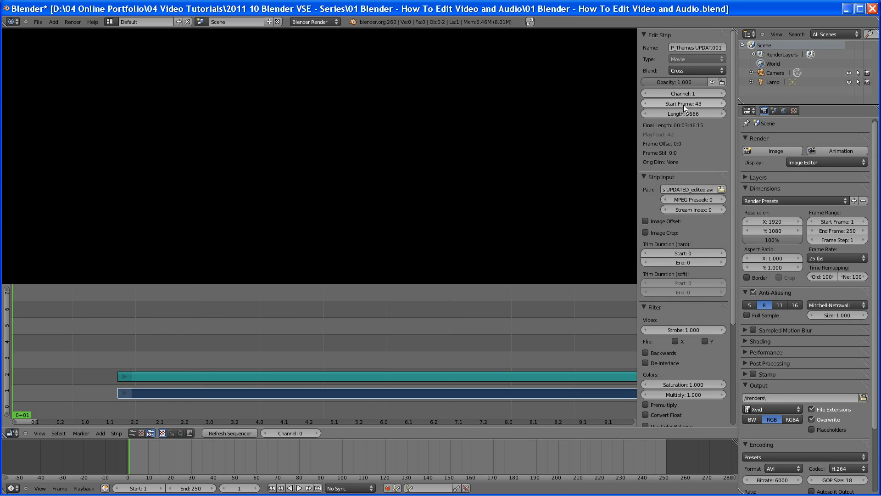
pyautogui.rightClick(445, 375)
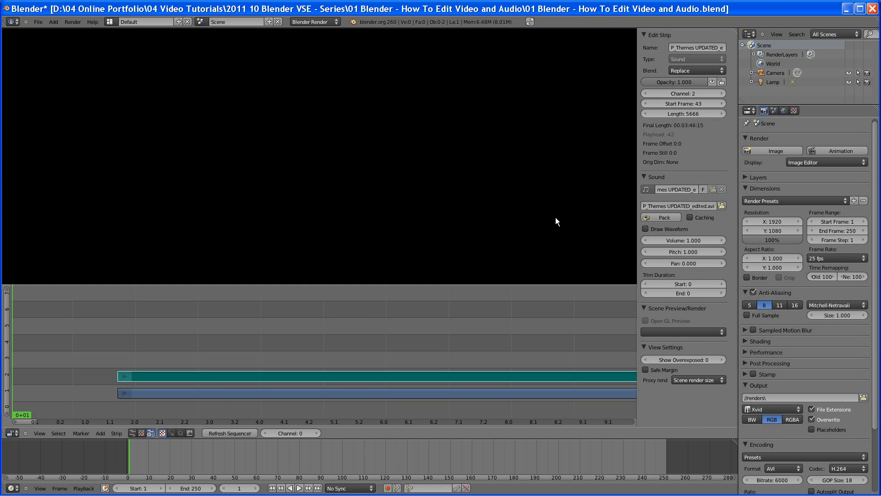
# - Move the movie and sound strips together so that both start at frame 1
pyautogui.rightClick(293, 393)
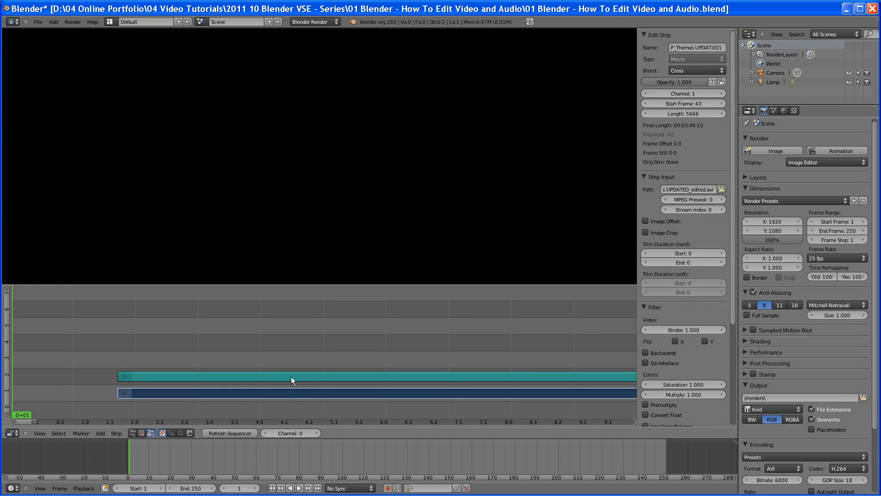
pyautogui.rightClick(290, 377)
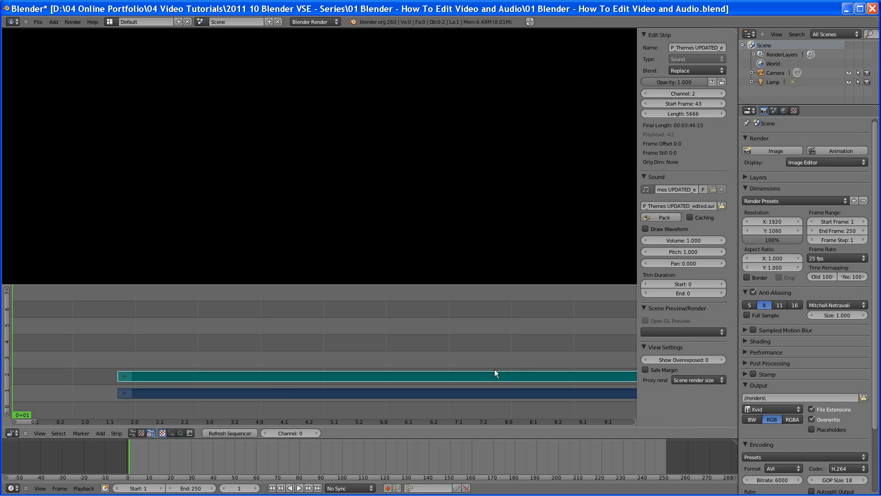
pyautogui.press('g')
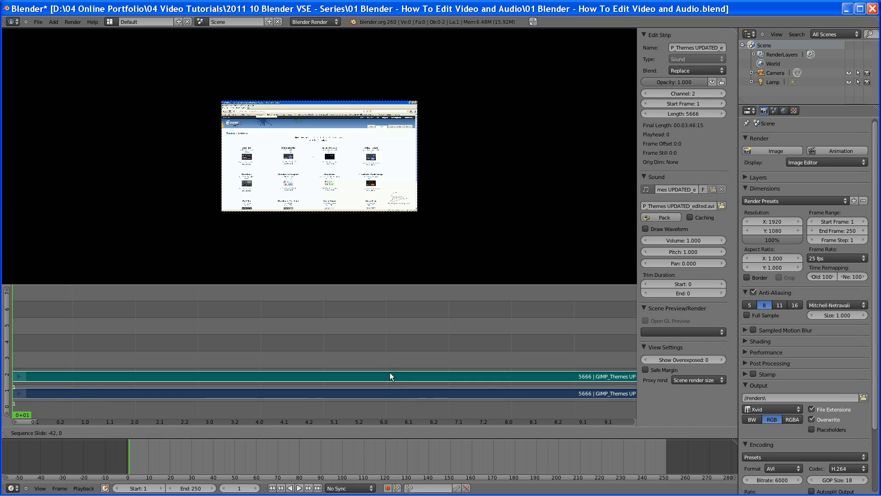
pyautogui.click(390, 372)
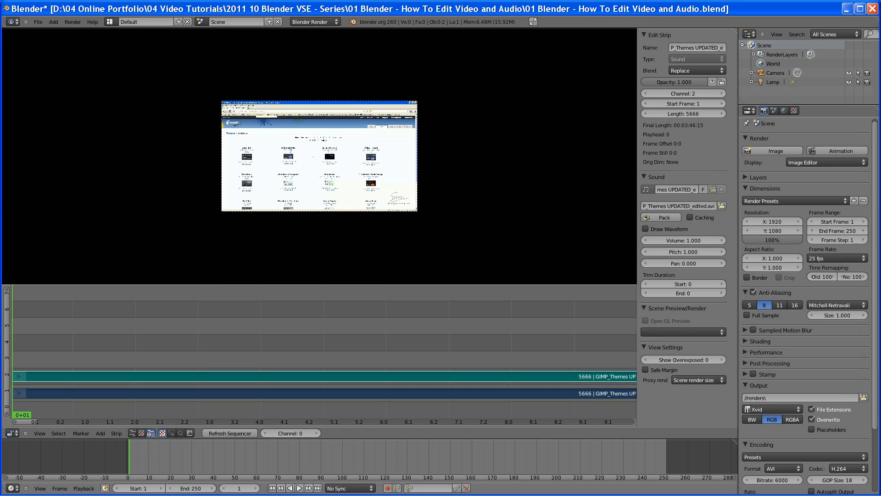
# - Set the current frame to 50 and make a hard cut through both strips there
pyautogui.click(240, 489)
pyautogui.write('50')
pyautogui.press('Return')
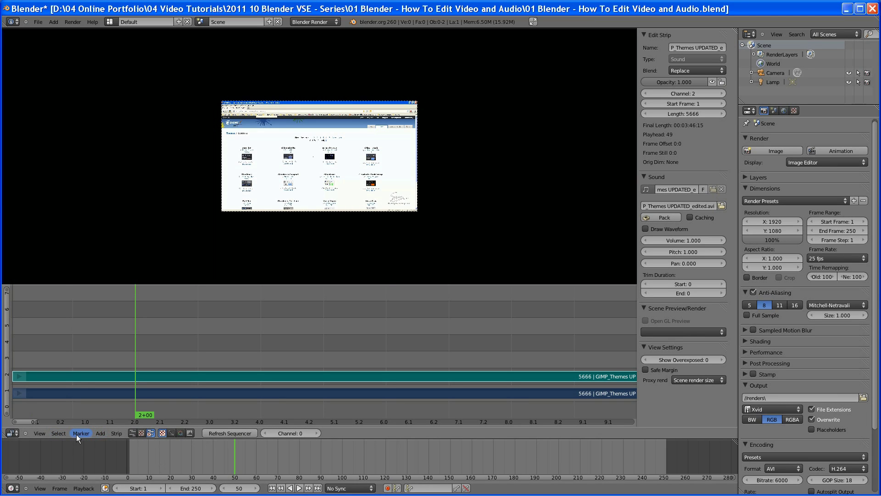
pyautogui.click(65, 433)
pyautogui.click(117, 434)
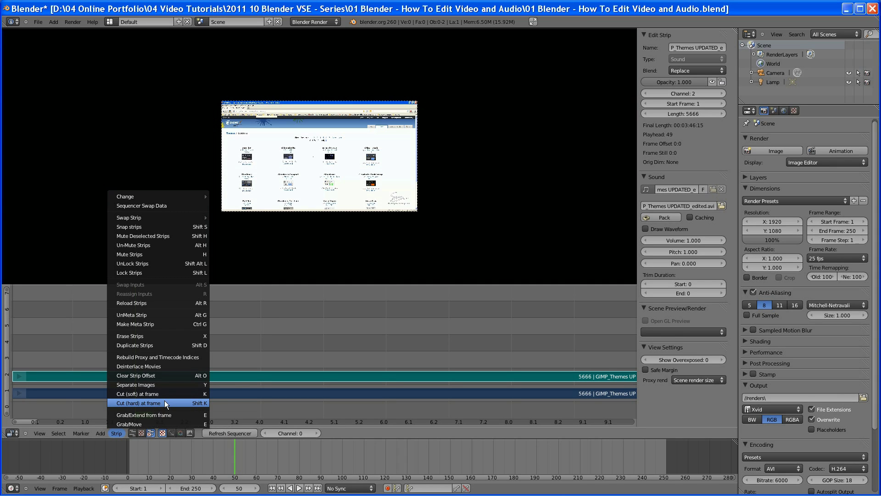
pyautogui.click(165, 402)
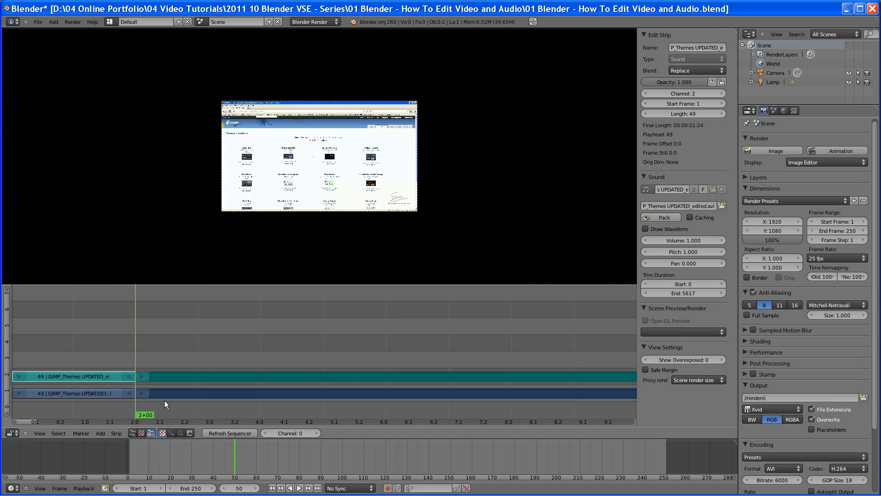
# - Erase the short movie and sound pieces before the cut at frame 50
pyautogui.click(120, 392)
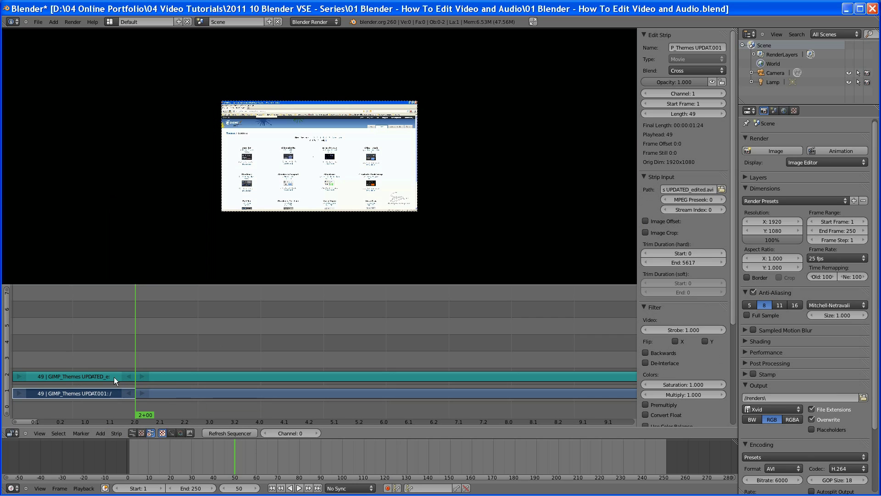
pyautogui.rightClick(114, 377)
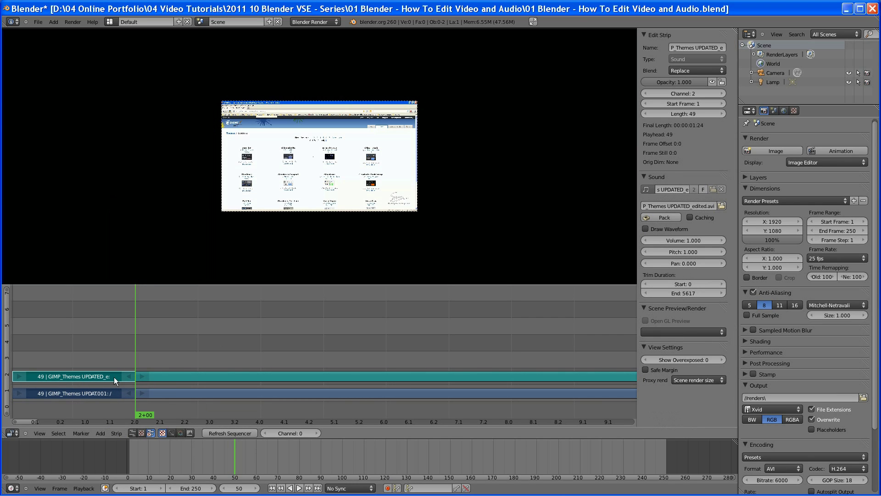
pyautogui.press('x')
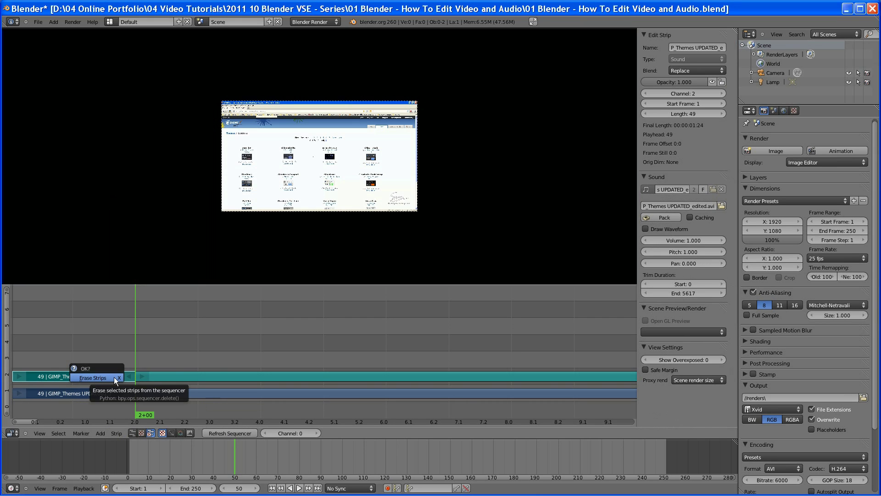
pyautogui.click(113, 377)
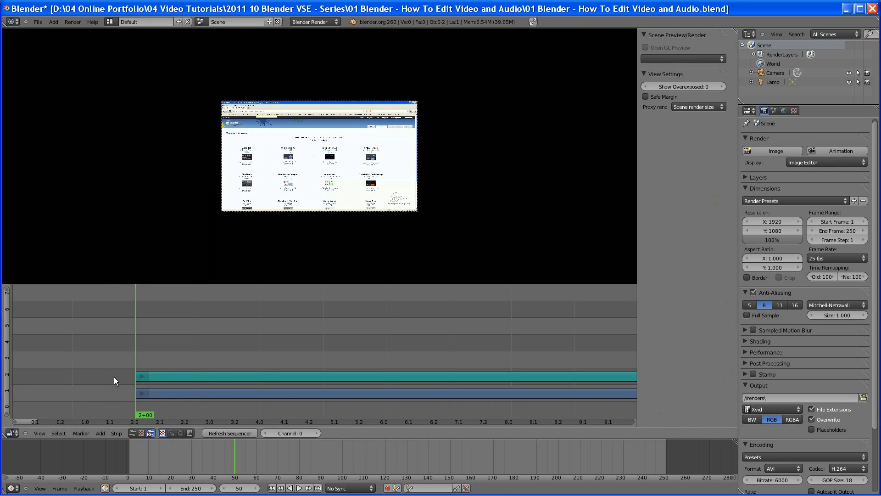
# - Move the remaining movie and sound strips together back to start frame 1
pyautogui.rightClick(169, 396)
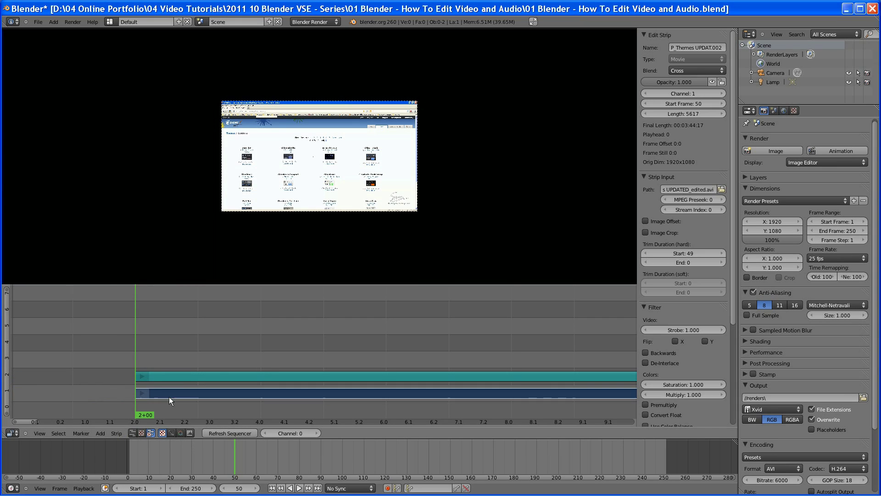
pyautogui.rightClick(183, 374)
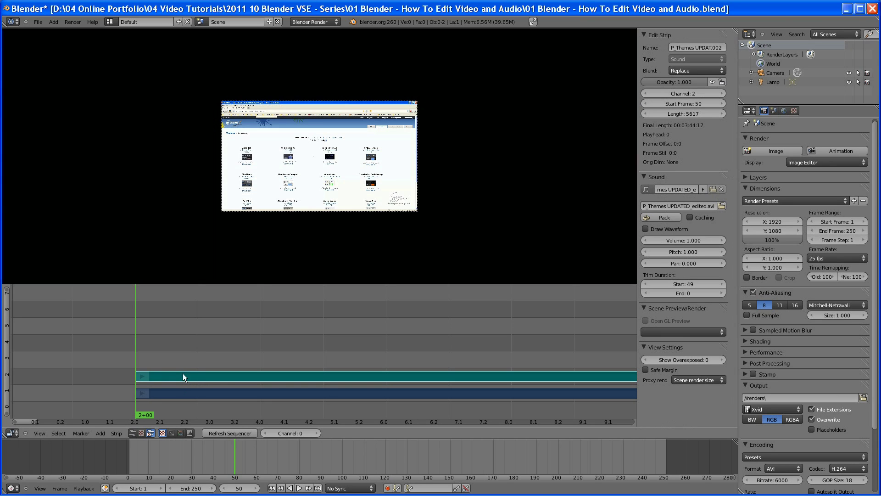
pyautogui.press('g')
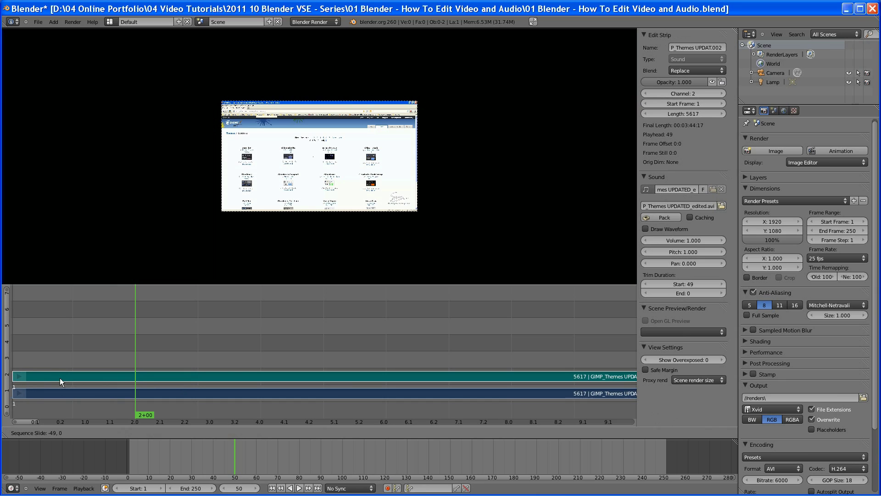
pyautogui.click(60, 376)
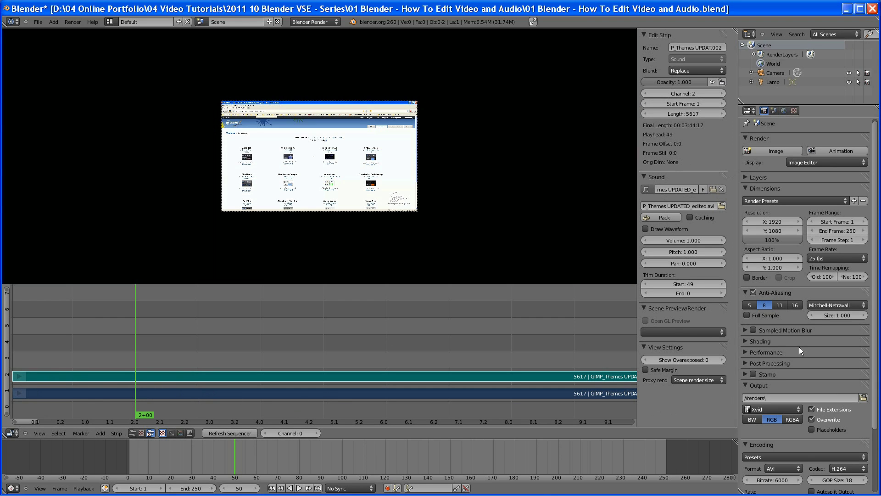
# - Enable audio scrubbing for playback and turn on caching for the sound strip
pyautogui.click(84, 488)
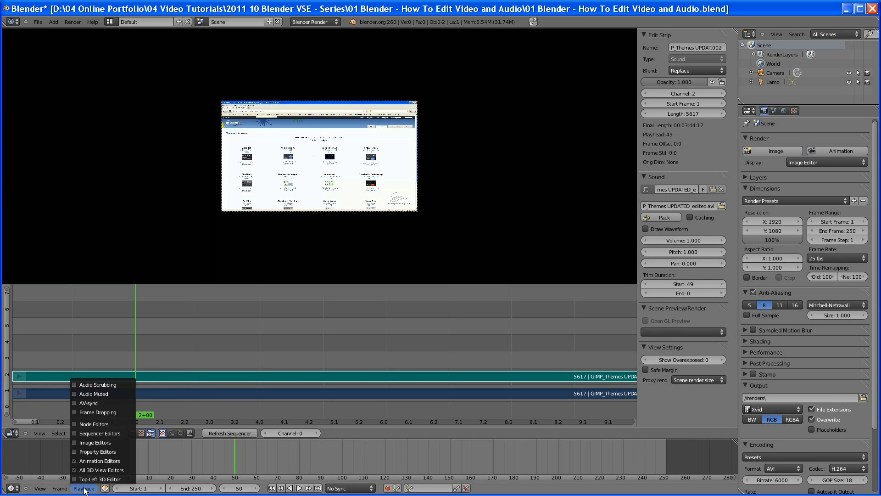
pyautogui.click(75, 386)
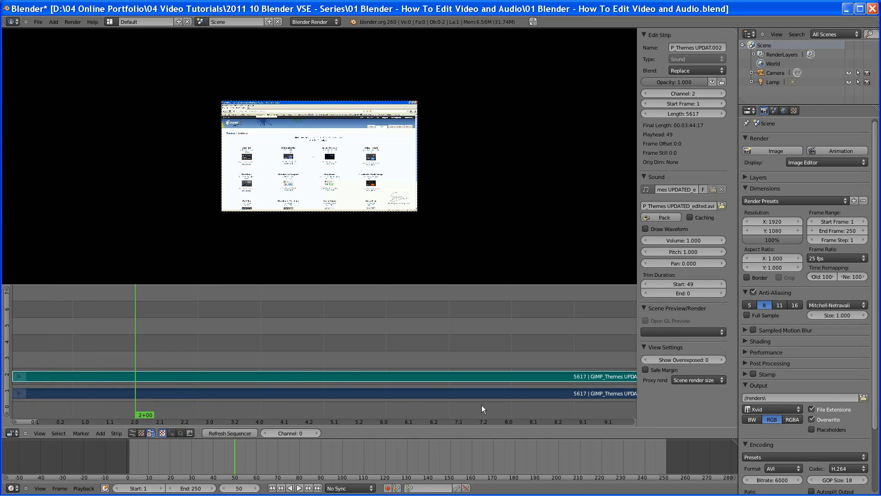
pyautogui.rightClick(574, 378)
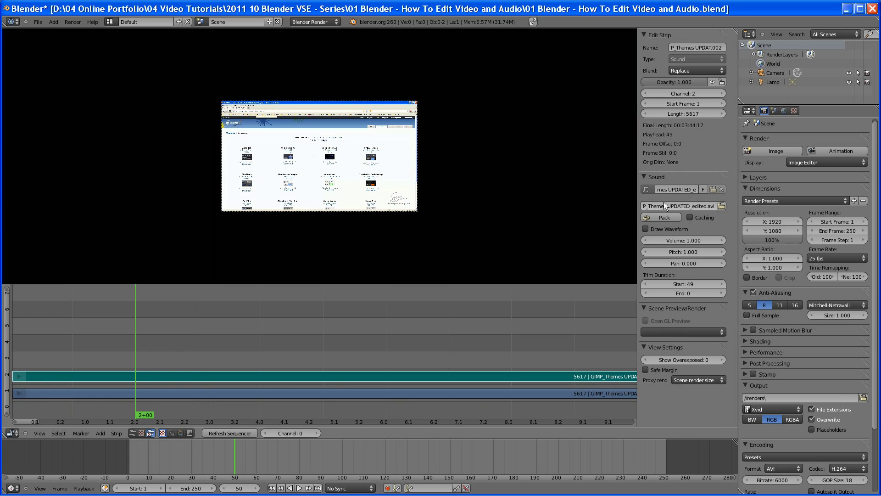
pyautogui.rightClick(689, 217)
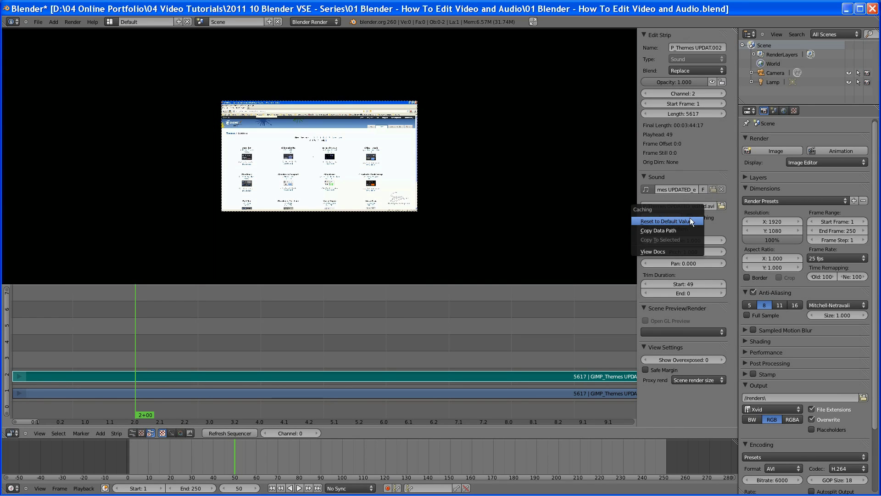
pyautogui.click(690, 218)
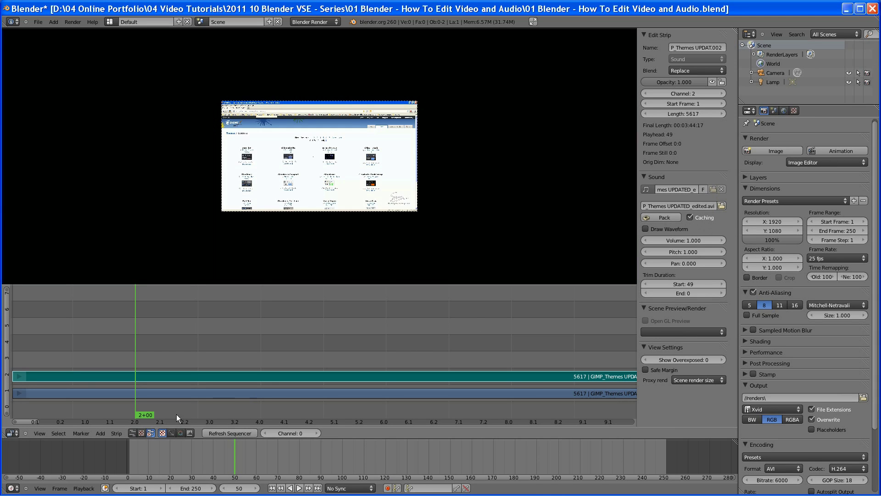
# - Scrub the playhead to frame 34, then render the animation and return to the sequencer view
pyautogui.moveTo(152, 414); pyautogui.dragTo(78, 416)
pyautogui.moveTo(94, 414); pyautogui.dragTo(96, 414)
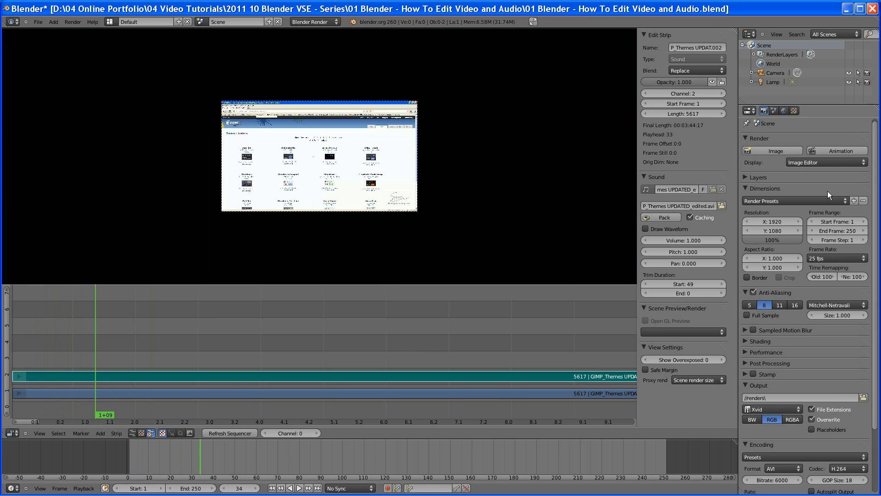
pyautogui.click(844, 149)
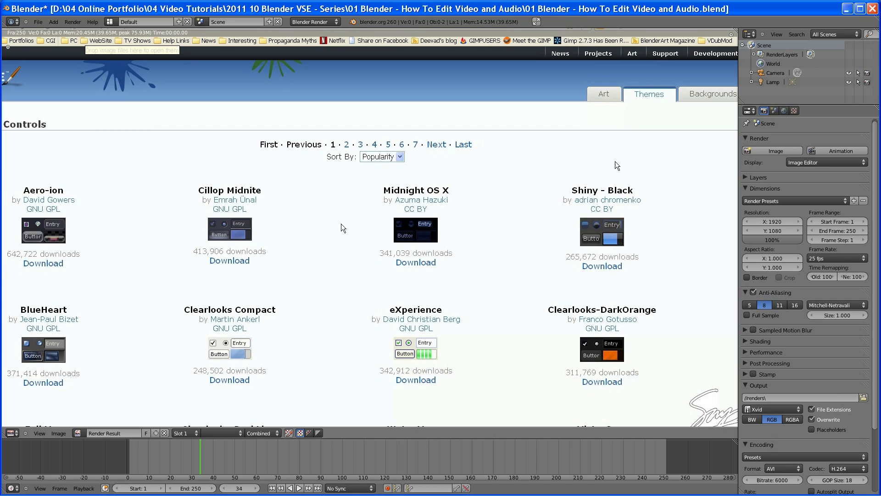
pyautogui.press('Escape')
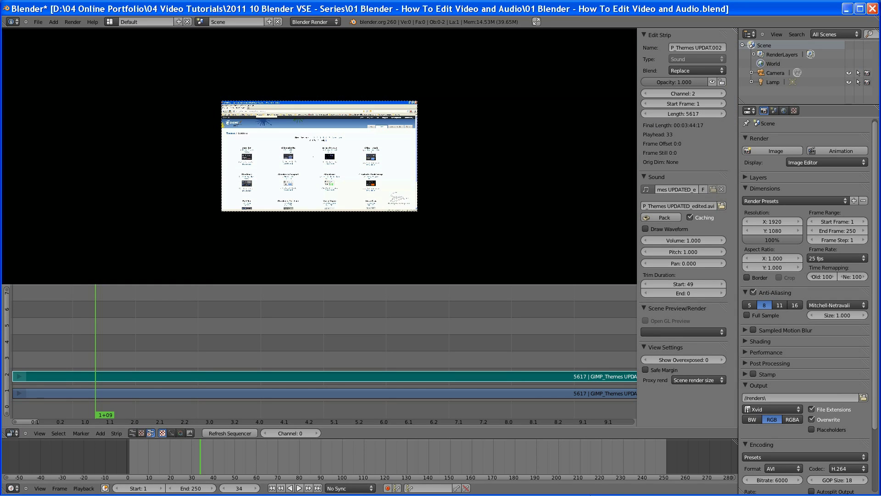
# - Switch to Windows Explorer, check the rendered 0001-0250.avi in the project's renders folder, and return to Blender
pyautogui.moveTo(408, 492)
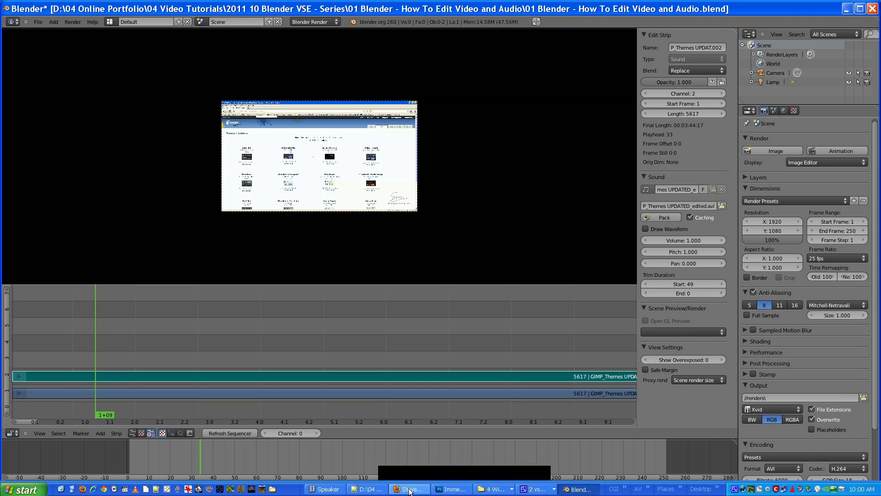
pyautogui.click(505, 491)
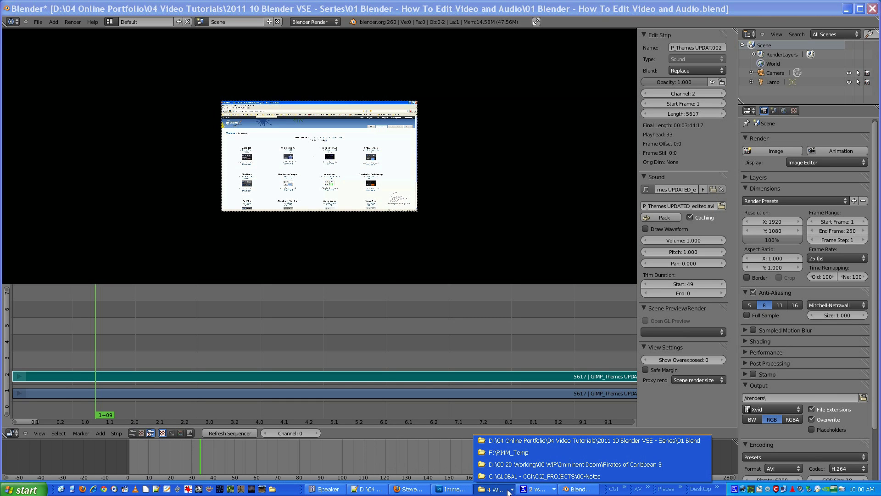
pyautogui.click(580, 441)
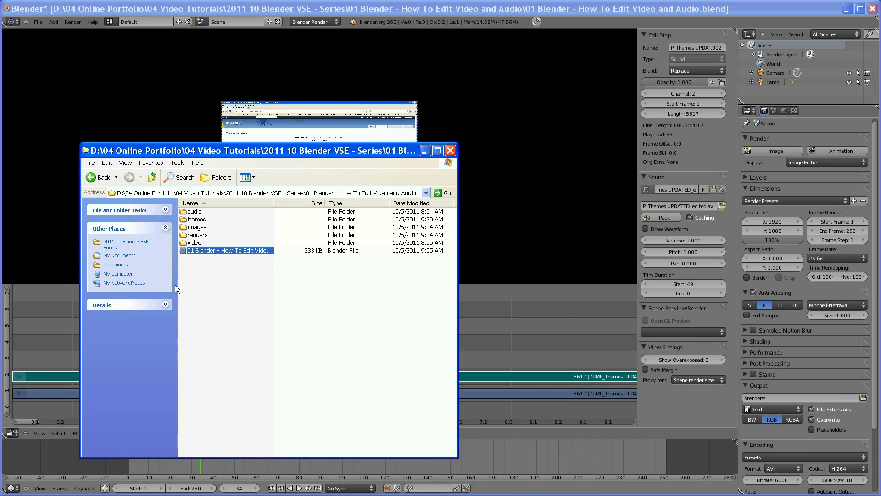
pyautogui.doubleClick(196, 235)
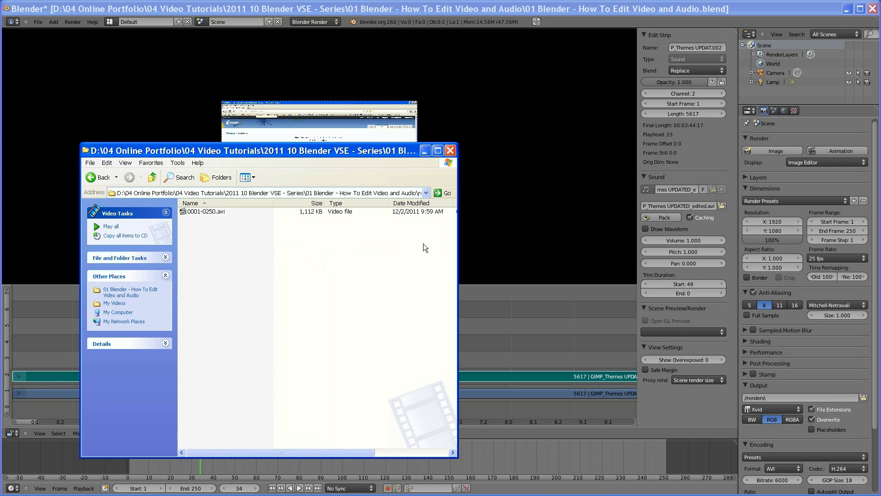
pyautogui.moveTo(457, 239); pyautogui.dragTo(507, 239)
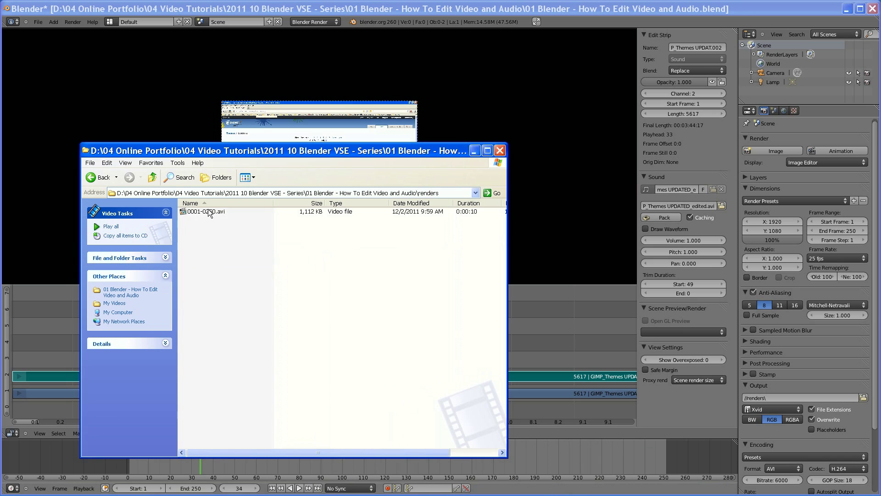
pyautogui.moveTo(207, 212)
pyautogui.click(401, 7)
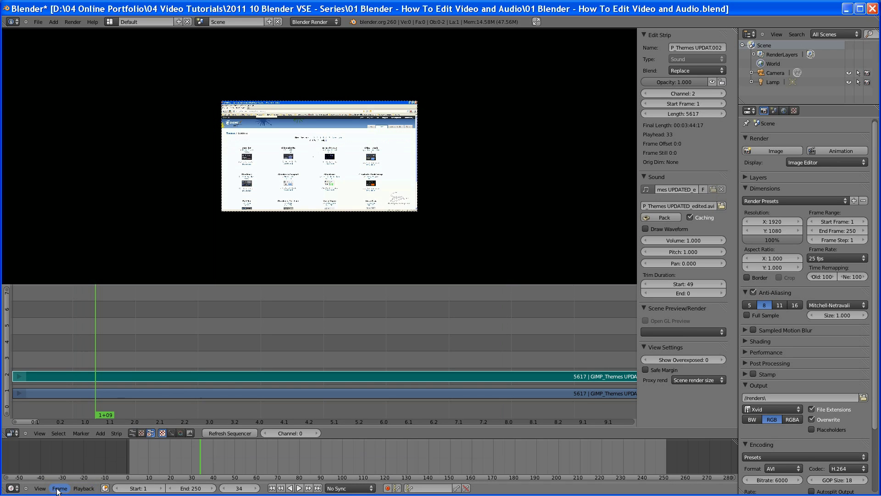
# - Open the timeline's playback options
pyautogui.click(84, 488)
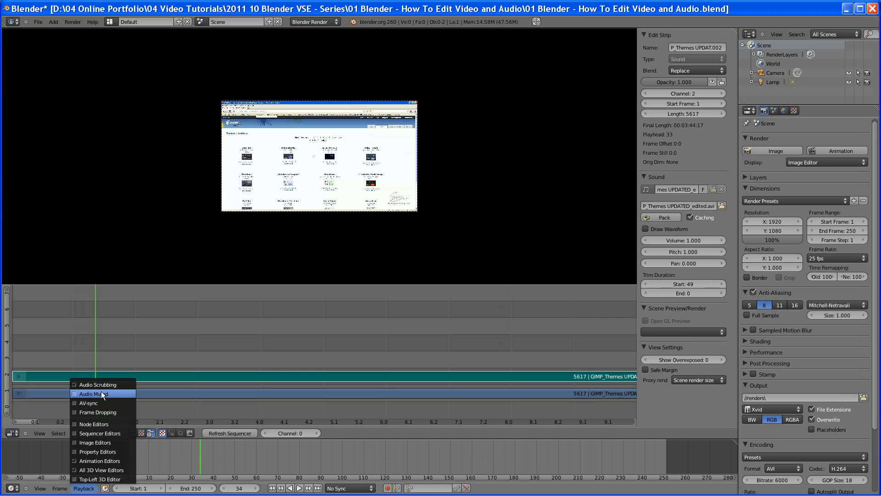